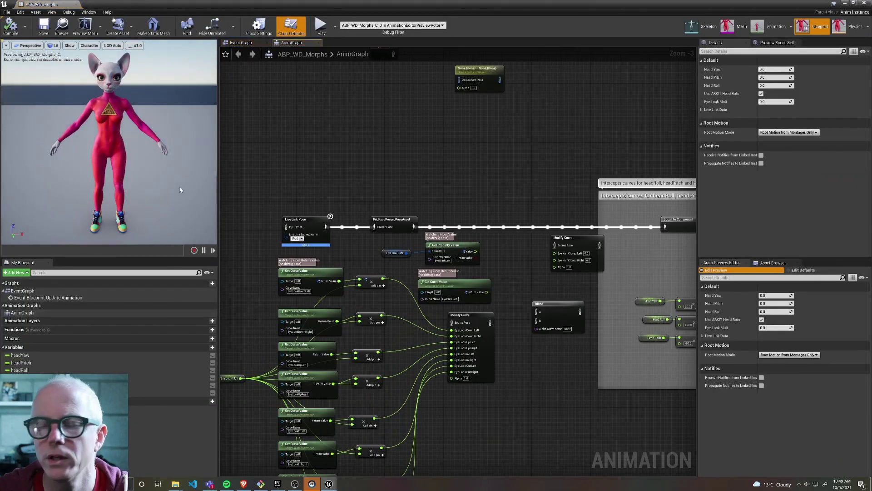
Step: Locate the pose asset used by the PA_FacePoses_PoseAsset node in the project content and open it for editing
{"action": "mouse_move", "coordinate": [391, 198]}
{"action": "right_mouse_down"}
{"action": "mouse_move", "coordinate": [452, 172]}
{"action": "mouse_move", "coordinate": [388, 211]}
{"action": "right_mouse_up"}
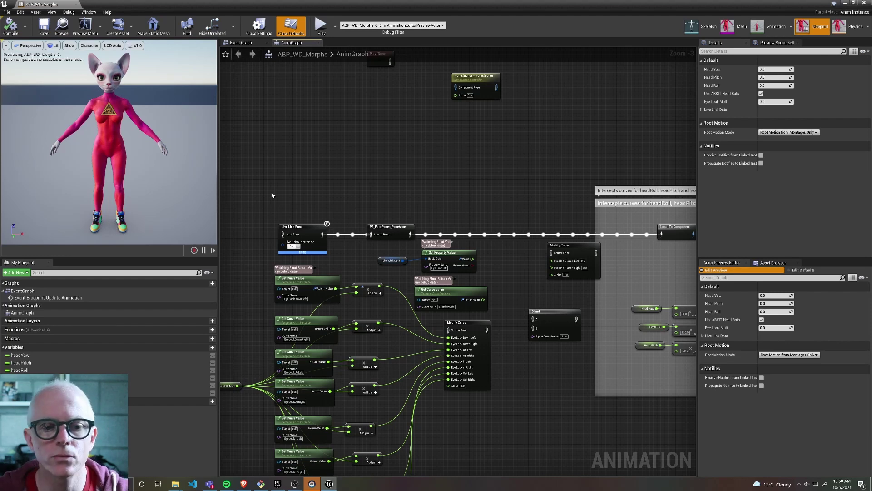
{"action": "right_click_drag", "start_coordinate": [589, 204], "coordinate": [505, 154]}
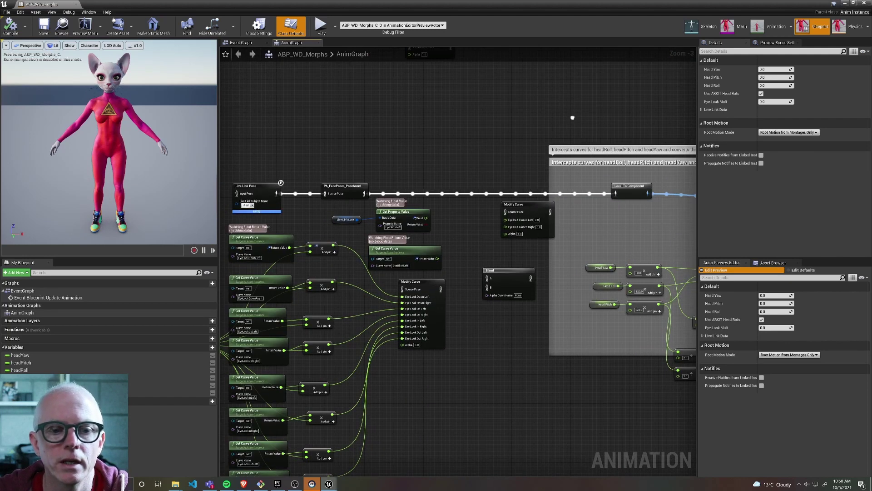
{"action": "left_click", "coordinate": [341, 185]}
{"action": "right_click_drag", "start_coordinate": [419, 147], "coordinate": [432, 147]}
{"action": "scroll", "coordinate": [427, 154], "scroll_direction": "up", "scroll_amount": 3}
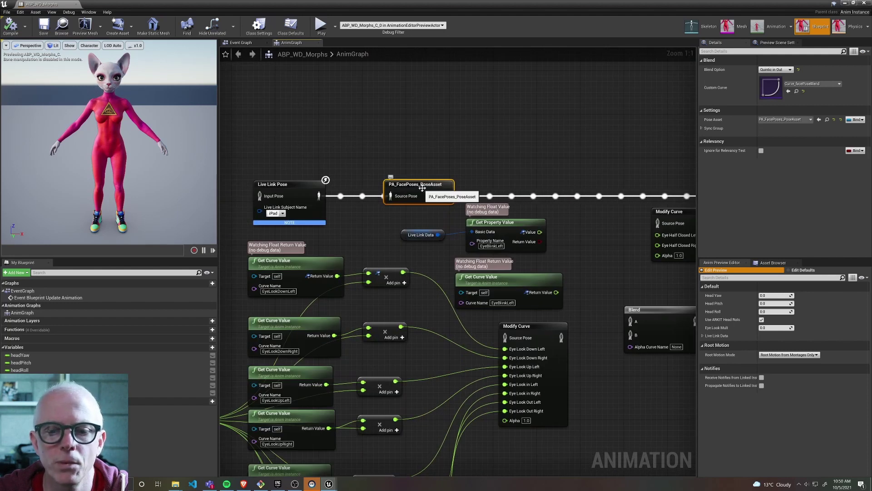
{"action": "left_click", "coordinate": [819, 119]}
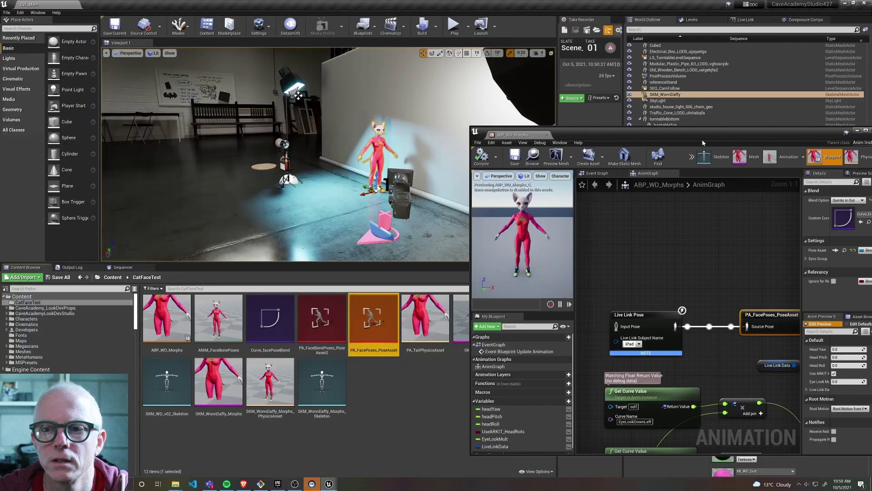
{"action": "left_click_drag", "start_coordinate": [702, 143], "coordinate": [703, 81]}
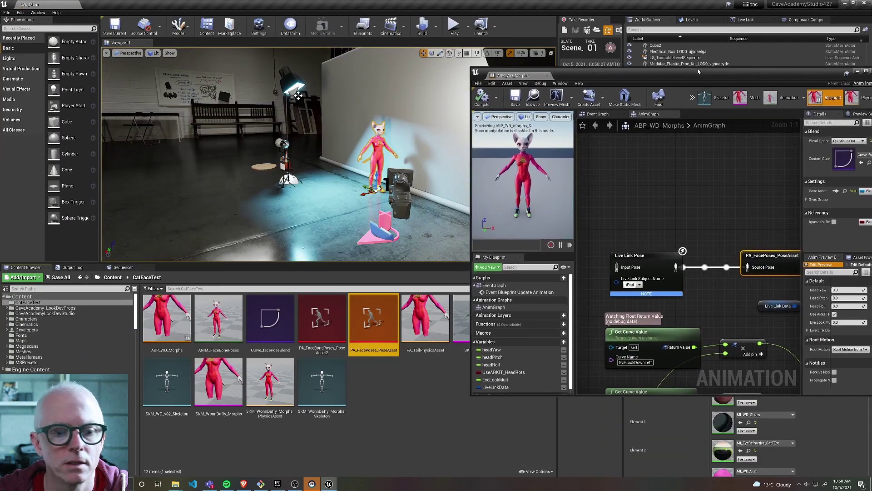
{"action": "double_click", "coordinate": [372, 328]}
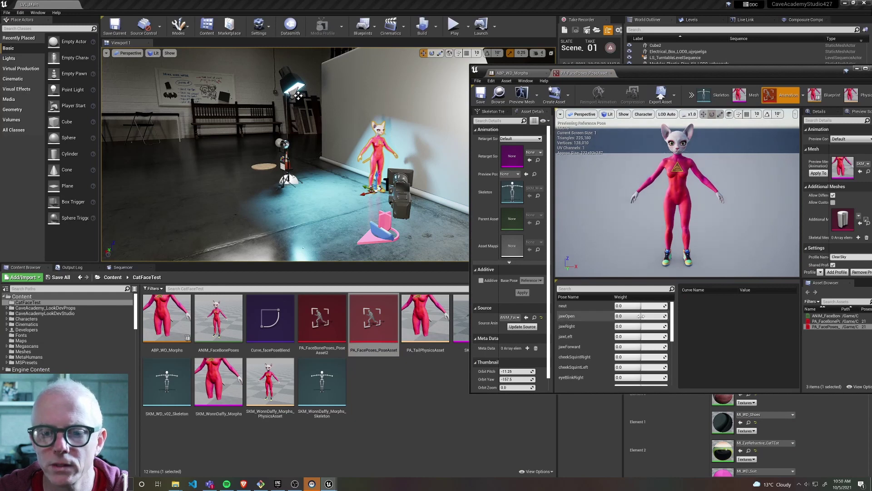
Step: Preview the jawOpen pose on the character at weight 1.0, then lower the weight
{"action": "left_click_drag", "start_coordinate": [639, 316], "coordinate": [663, 316]}
{"action": "scroll", "coordinate": [671, 188], "scroll_direction": "up", "scroll_amount": 5}
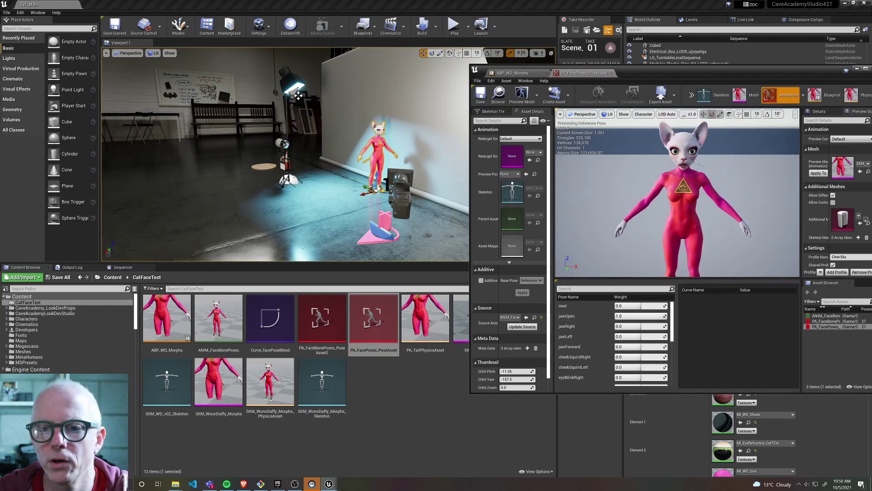
{"action": "scroll", "coordinate": [676, 193], "scroll_direction": "up", "scroll_amount": 2}
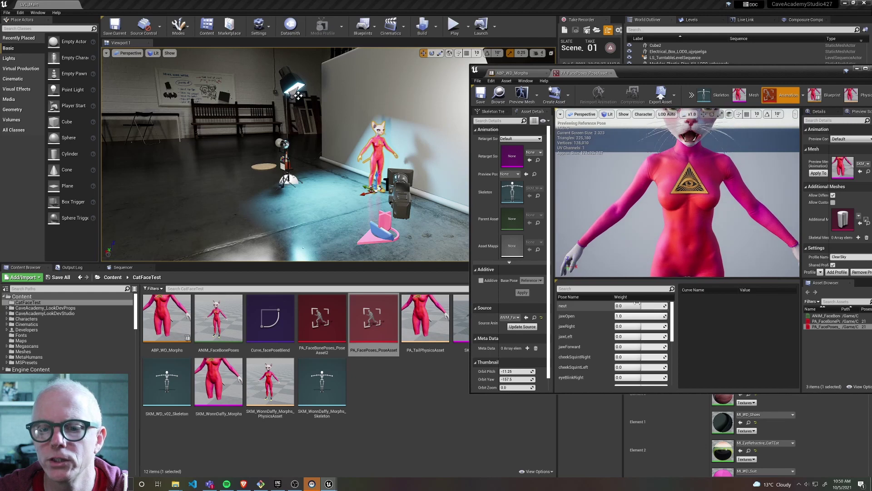
{"action": "left_click_drag", "start_coordinate": [640, 316], "coordinate": [622, 316]}
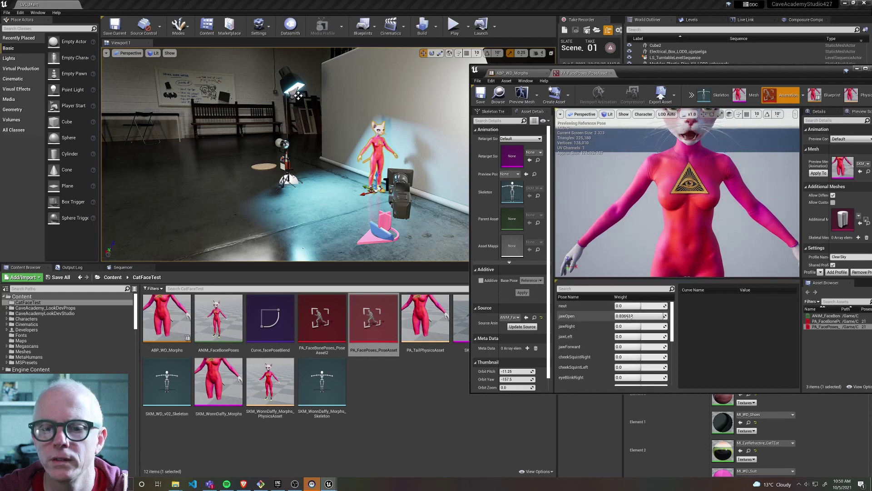
Step: Return to the ABP_WD_Morphs animation blueprint, maximize its window and frame the character's face in the preview
{"action": "left_click", "coordinate": [512, 74]}
{"action": "left_click", "coordinate": [865, 68]}
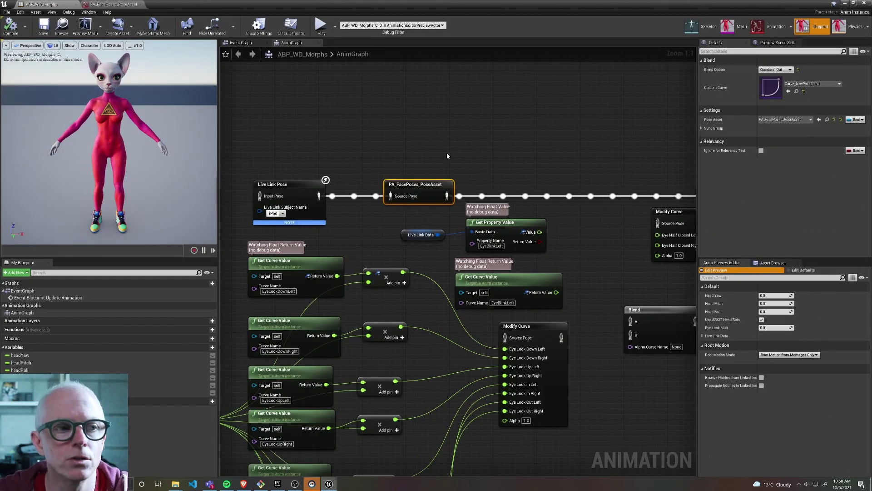
{"action": "left_click_drag", "start_coordinate": [125, 147], "coordinate": [125, 164]}
{"action": "scroll", "coordinate": [128, 181], "scroll_direction": "up", "scroll_amount": 5}
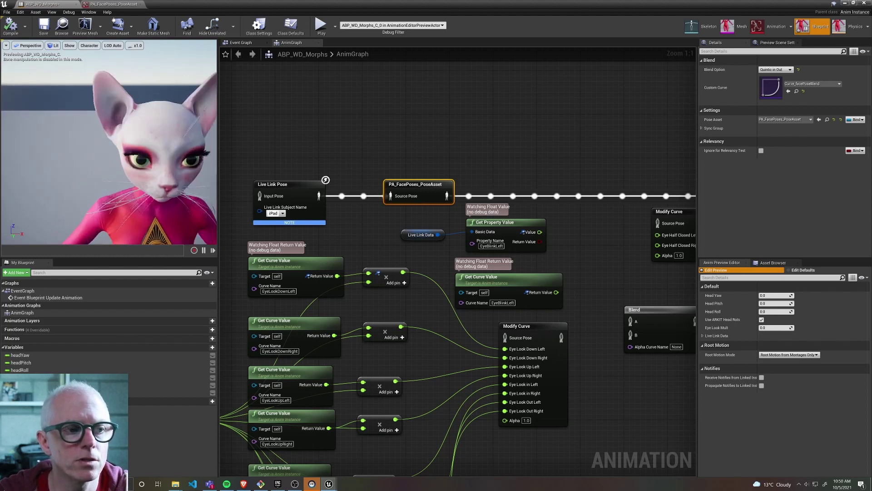
{"action": "left_click_drag", "start_coordinate": [128, 180], "coordinate": [118, 175]}
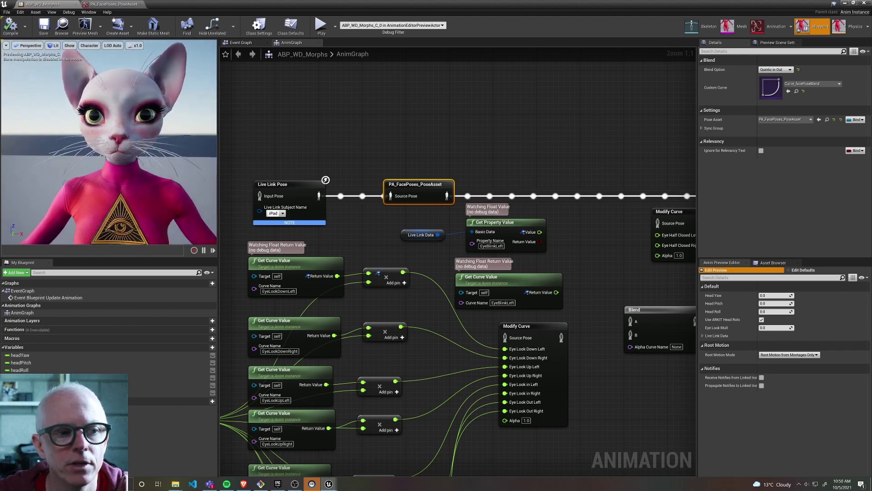
{"action": "scroll", "coordinate": [109, 142], "scroll_direction": "up", "scroll_amount": 3}
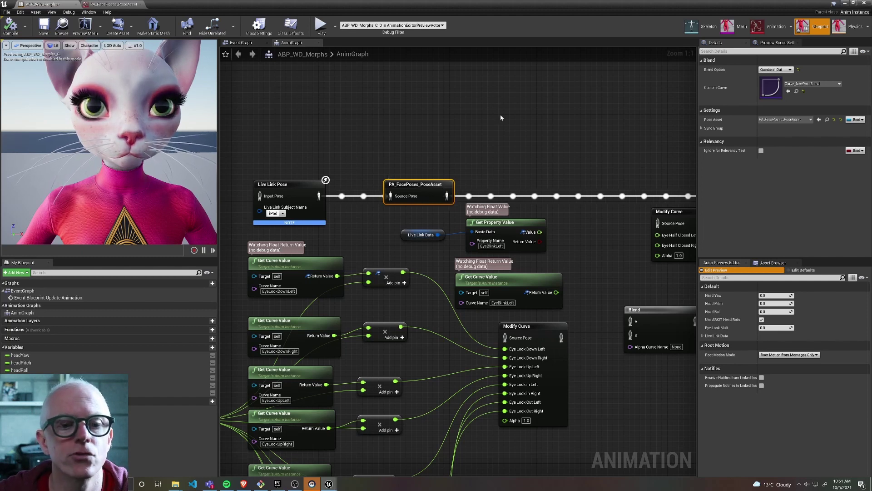
Step: Clear the blueprint's debug object, then choose the preview instance as the debug target again
{"action": "left_click", "coordinate": [308, 262]}
{"action": "right_click_drag", "start_coordinate": [309, 277], "coordinate": [332, 236]}
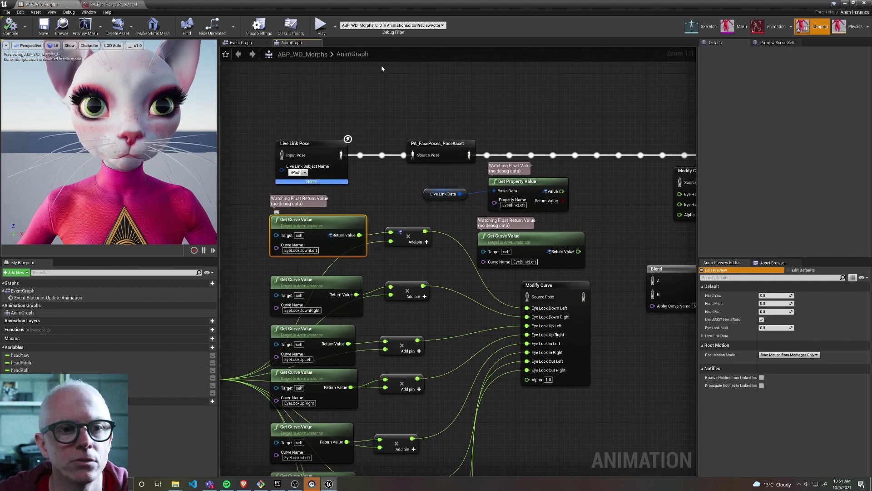
{"action": "left_click", "coordinate": [416, 25]}
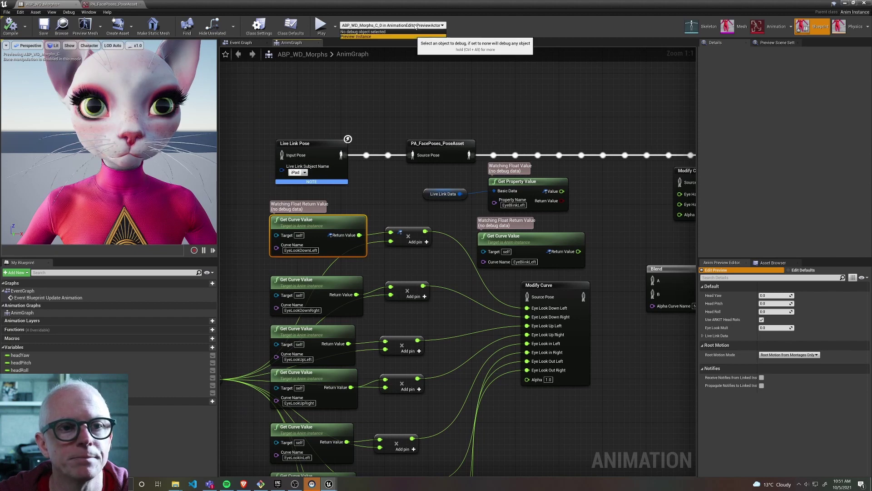
{"action": "left_click", "coordinate": [383, 31]}
{"action": "left_click", "coordinate": [384, 26]}
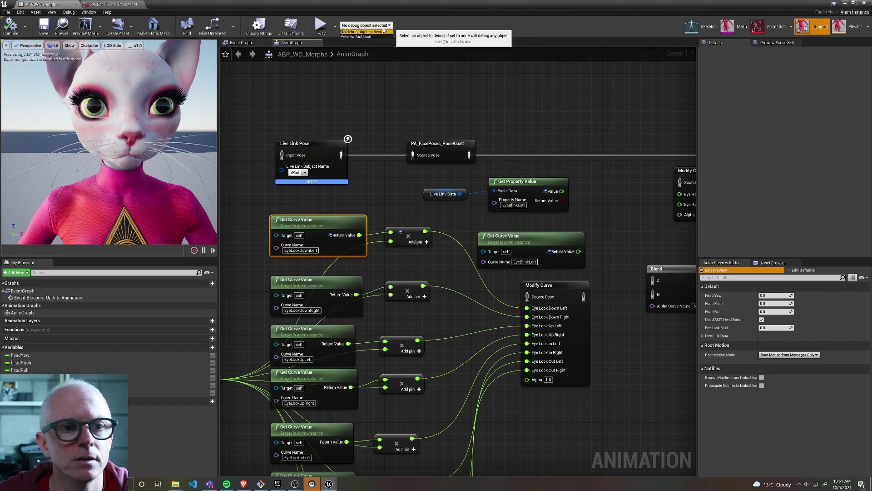
{"action": "left_click", "coordinate": [368, 36]}
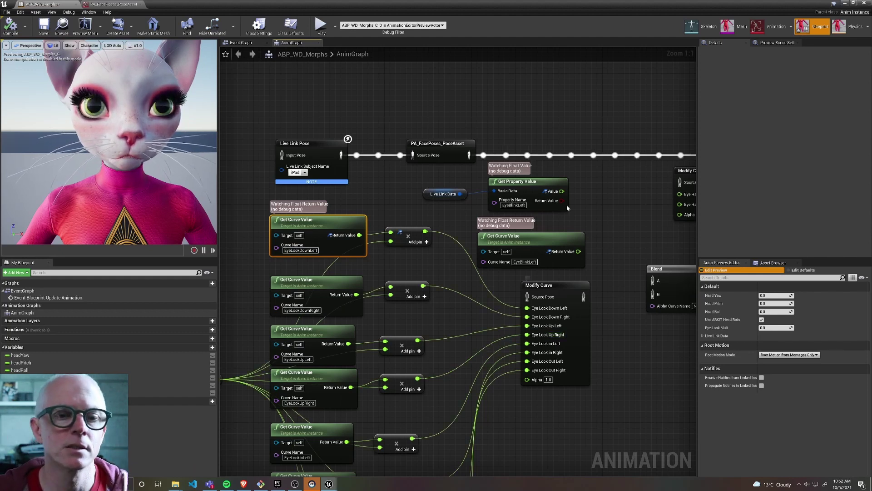
Step: Examine the nodes converting headRoll, headPitch and headYaw into neck rotation, and where the Event Graph sets those three variables
{"action": "right_click_drag", "start_coordinate": [619, 241], "coordinate": [466, 227]}
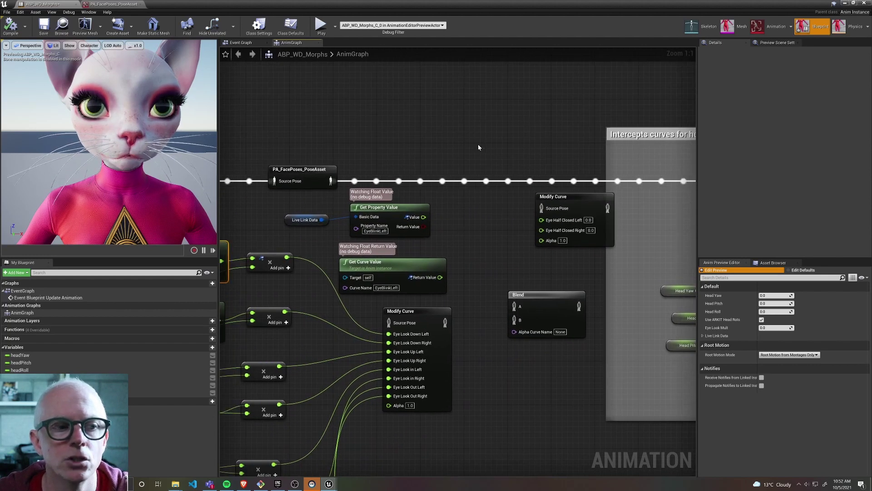
{"action": "right_click_drag", "start_coordinate": [535, 136], "coordinate": [233, 138]}
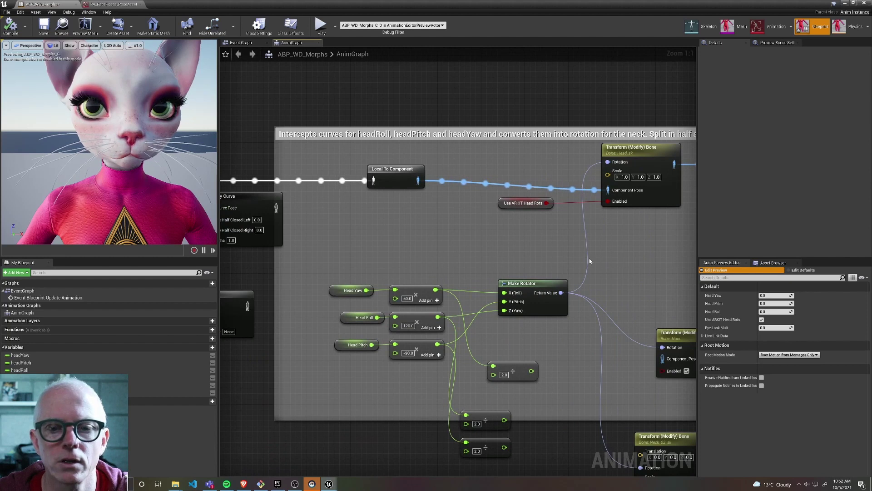
{"action": "right_click_drag", "start_coordinate": [608, 253], "coordinate": [566, 210]}
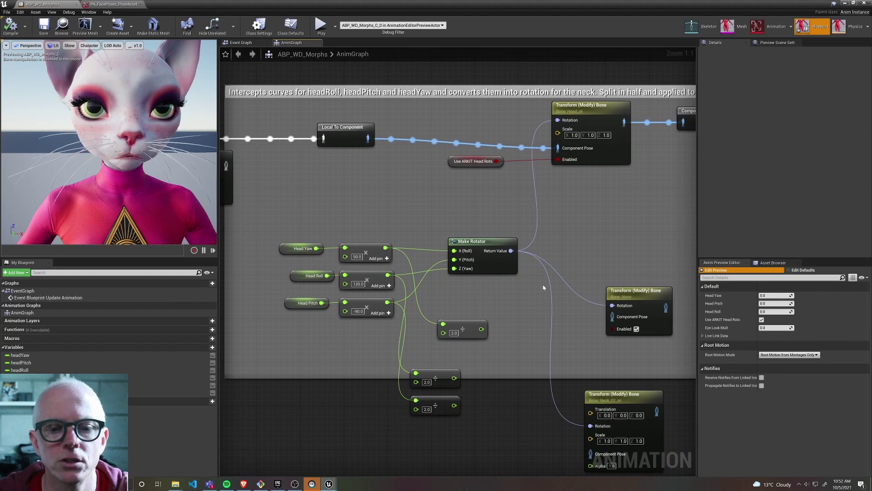
{"action": "right_click_drag", "start_coordinate": [544, 287], "coordinate": [518, 340]}
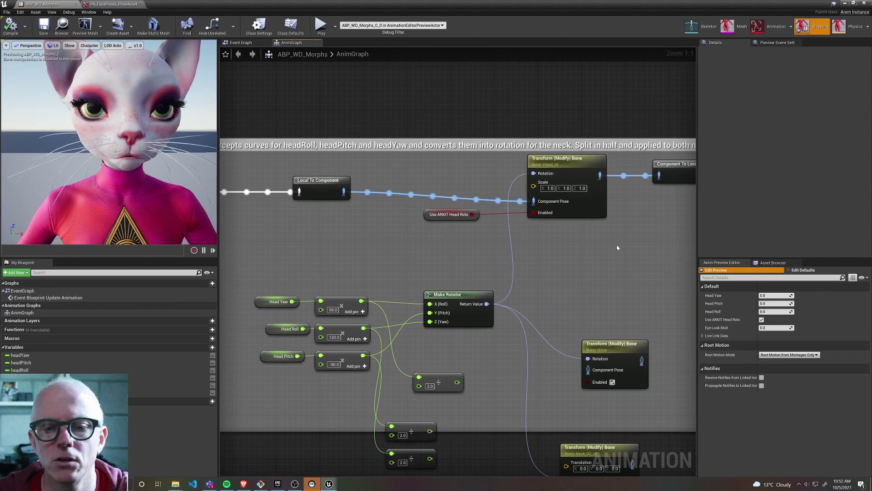
{"action": "right_click_drag", "start_coordinate": [361, 238], "coordinate": [501, 201]}
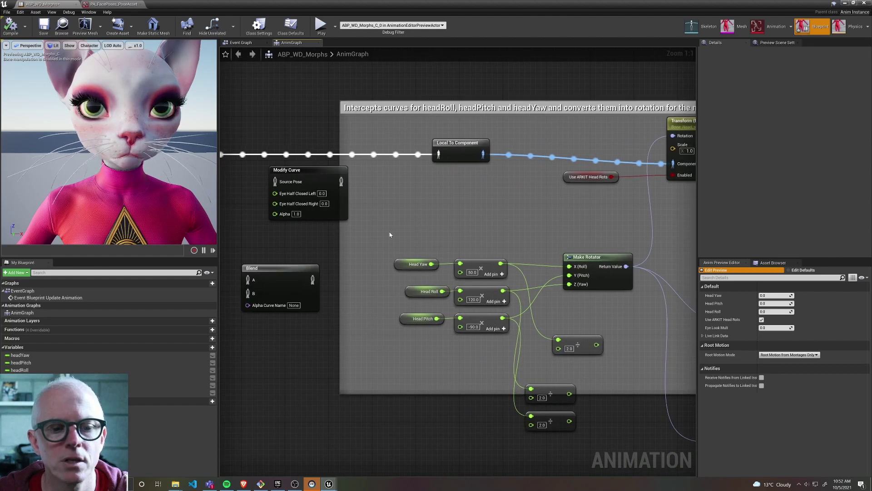
{"action": "left_click_drag", "start_coordinate": [370, 252], "coordinate": [446, 349]}
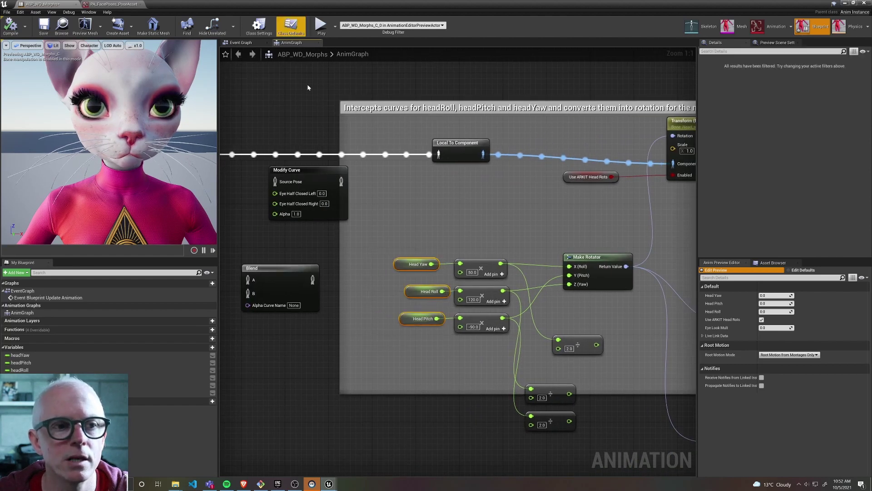
{"action": "left_click", "coordinate": [241, 42]}
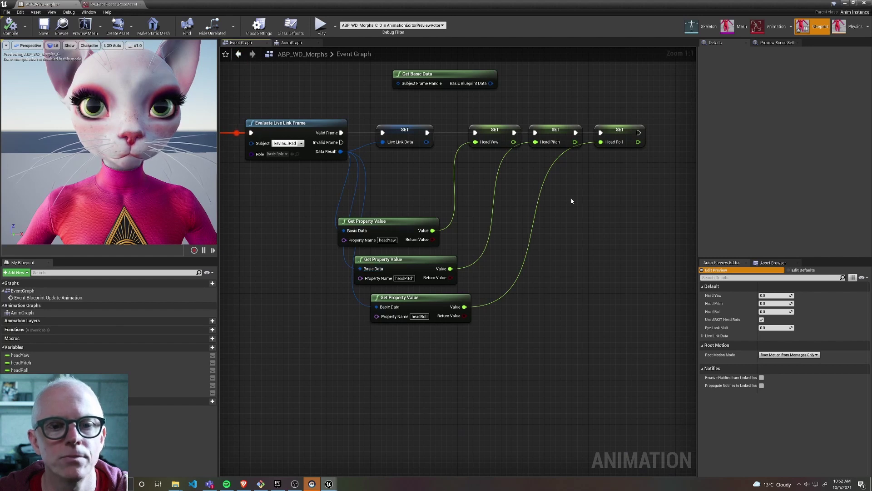
Step: Go back to the AnimGraph and shift the EyeBlinkLeft Get Curve Value node slightly to the right
{"action": "left_click", "coordinate": [291, 42]}
{"action": "scroll", "coordinate": [527, 308], "scroll_direction": "up", "scroll_amount": 4}
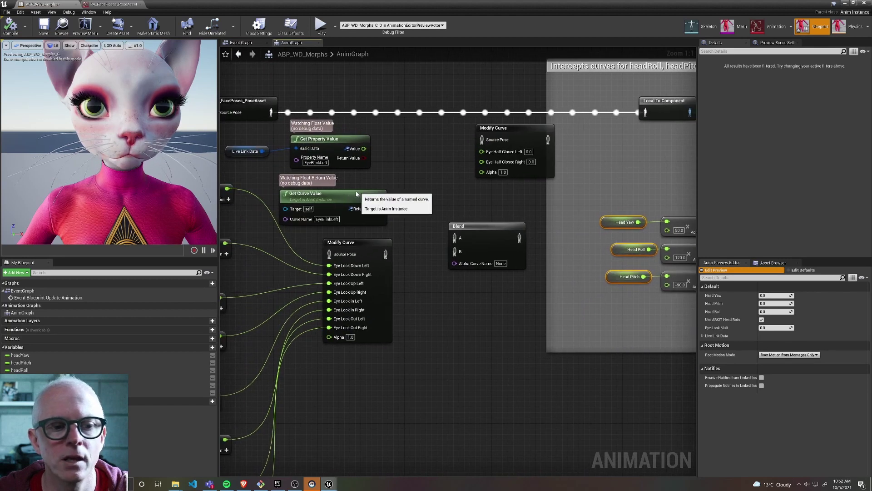
{"action": "left_click_drag", "start_coordinate": [313, 192], "coordinate": [339, 192]}
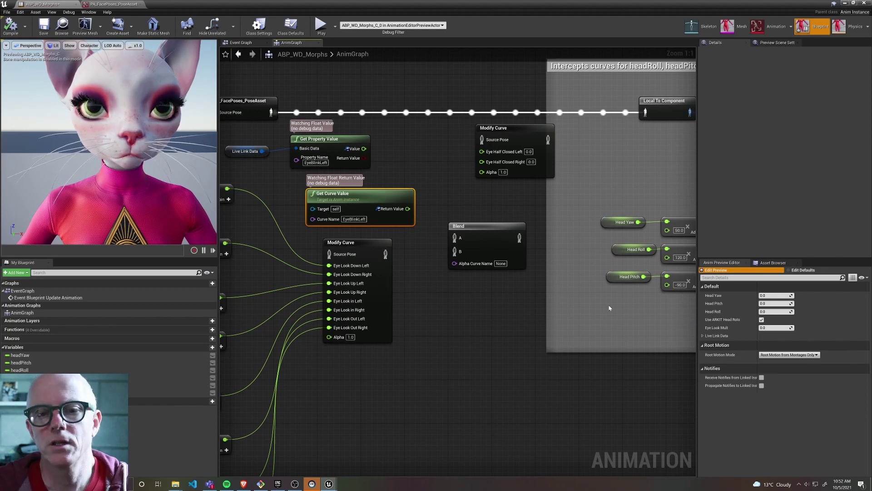
{"action": "right_click_drag", "start_coordinate": [609, 308], "coordinate": [428, 321]}
{"action": "scroll", "coordinate": [508, 325], "scroll_direction": "down", "scroll_amount": 1}
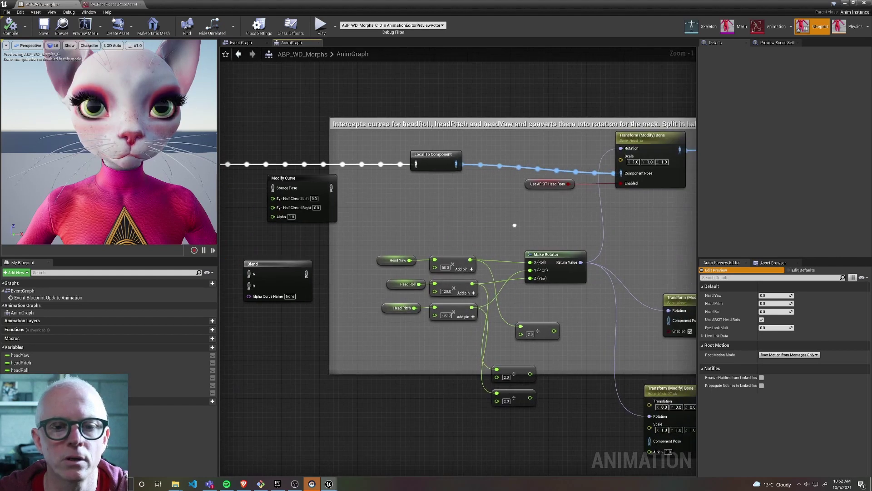
{"action": "right_click_drag", "start_coordinate": [518, 222], "coordinate": [635, 239]}
{"action": "right_click_drag", "start_coordinate": [400, 360], "coordinate": [498, 345]}
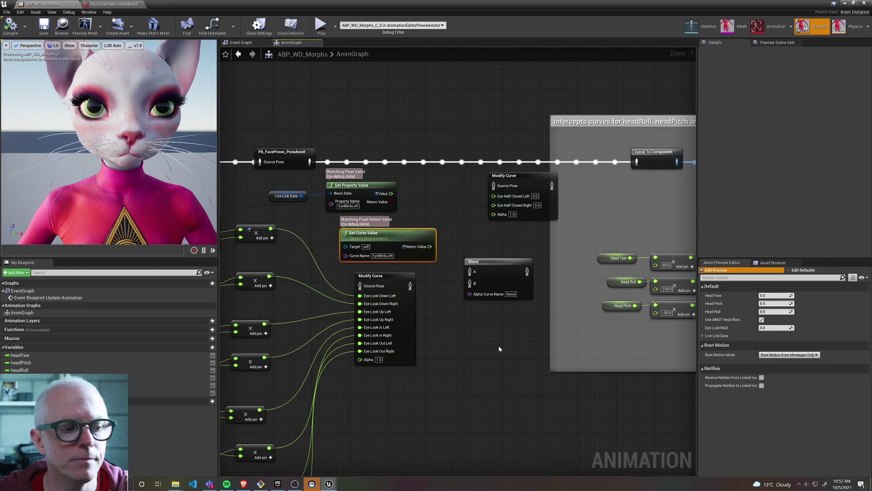
{"action": "scroll", "coordinate": [498, 347], "scroll_direction": "down", "scroll_amount": 1}
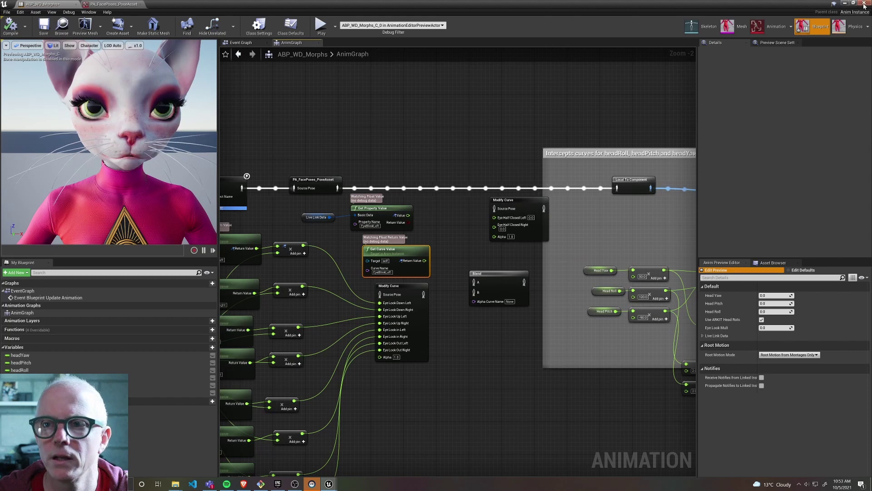
Step: Leave the animation blueprint for the main level editor and open PA_TailPhysicsAsset from the CatFaceTest folder
{"action": "key", "text": "alt+Tab"}
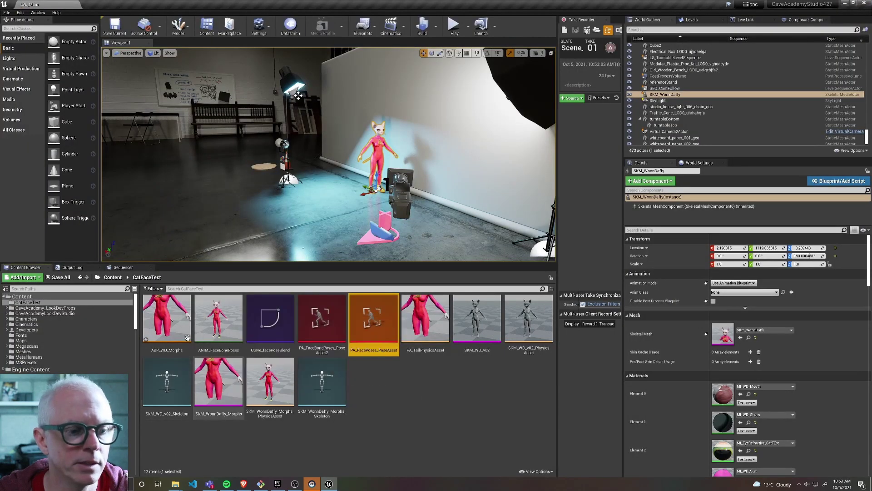
{"action": "left_click", "coordinate": [407, 420]}
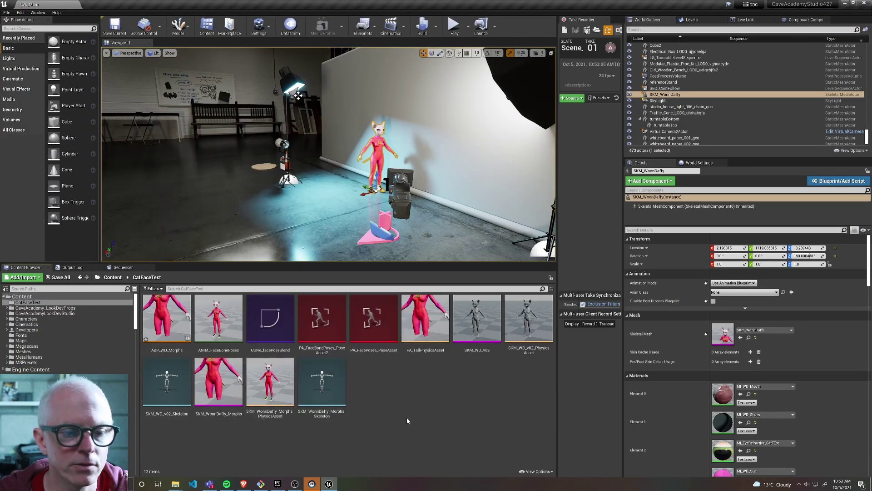
{"action": "left_click", "coordinate": [527, 321]}
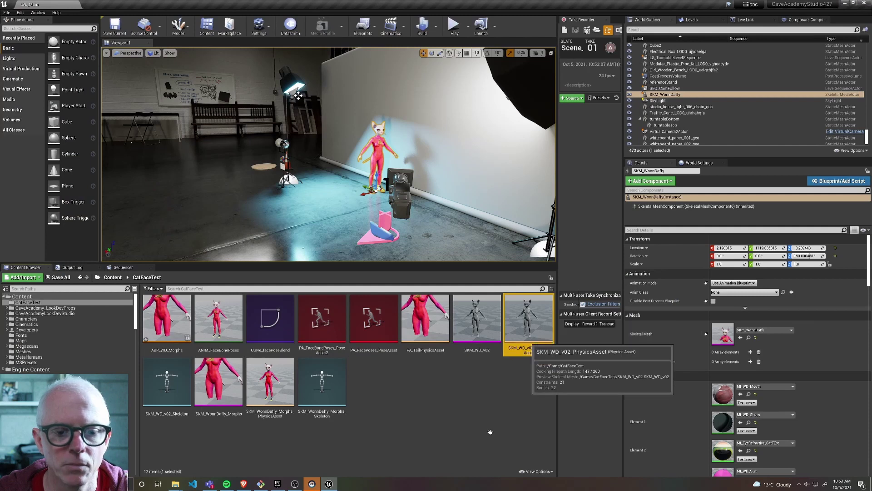
{"action": "left_click", "coordinate": [424, 325]}
{"action": "double_click", "coordinate": [425, 326]}
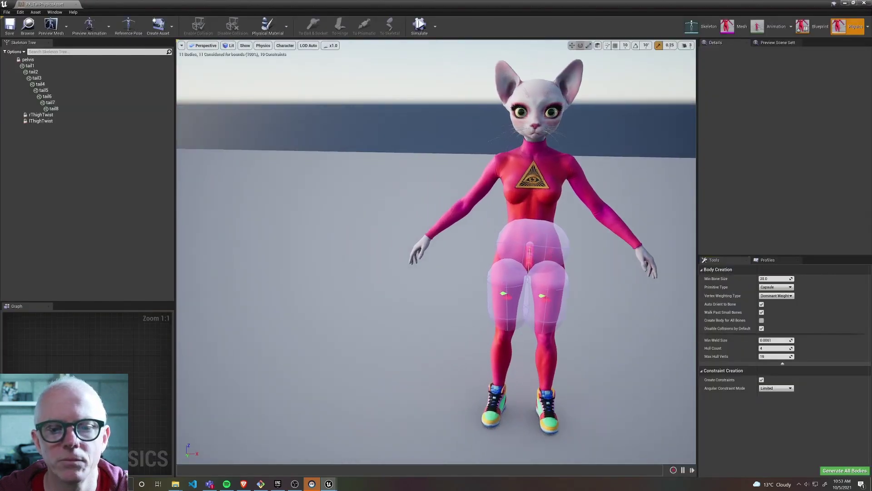
Step: Select the pelvis physics body and frame it from the side with the whole tail chain in view
{"action": "left_click", "coordinate": [529, 245]}
{"action": "key", "text": "f"}
{"action": "left_click_drag", "start_coordinate": [590, 259], "coordinate": [508, 269], "text": "alt"}
{"action": "scroll", "coordinate": [625, 268], "scroll_direction": "down", "scroll_amount": 5}
{"action": "scroll", "coordinate": [625, 268], "scroll_direction": "up", "scroll_amount": 5}
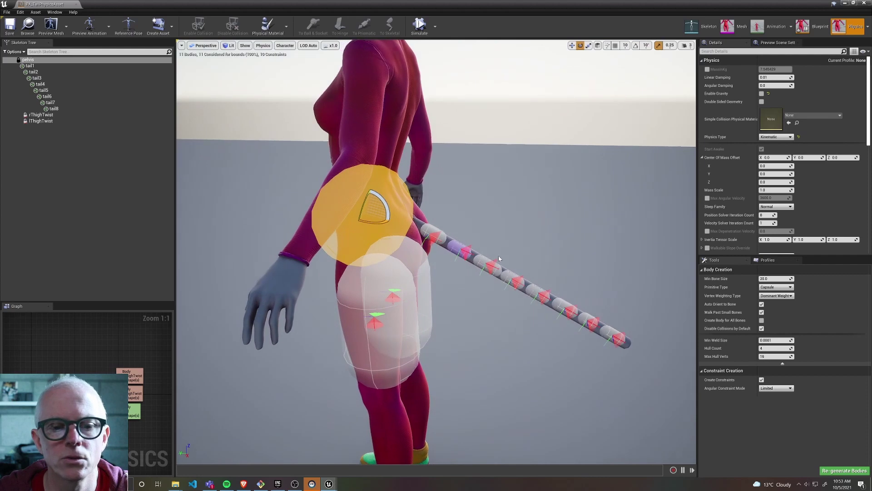
Step: Inspect the settings of the tail1 body and the constraint between tail1 and tail2, then simulate the tail physics
{"action": "left_click", "coordinate": [445, 236]}
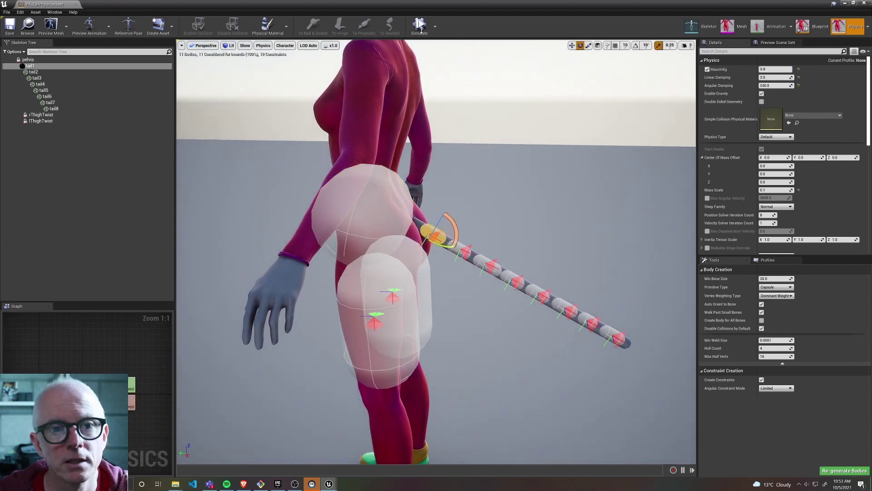
{"action": "left_click", "coordinate": [485, 258]}
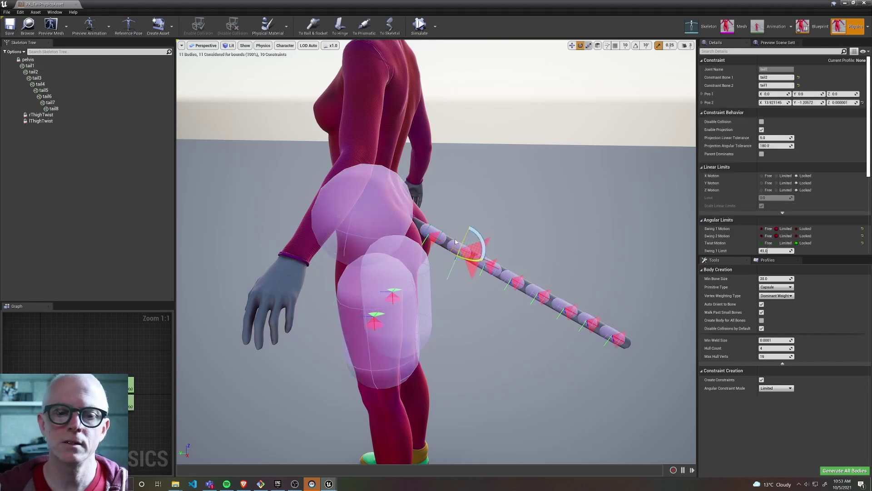
{"action": "left_click", "coordinate": [419, 27]}
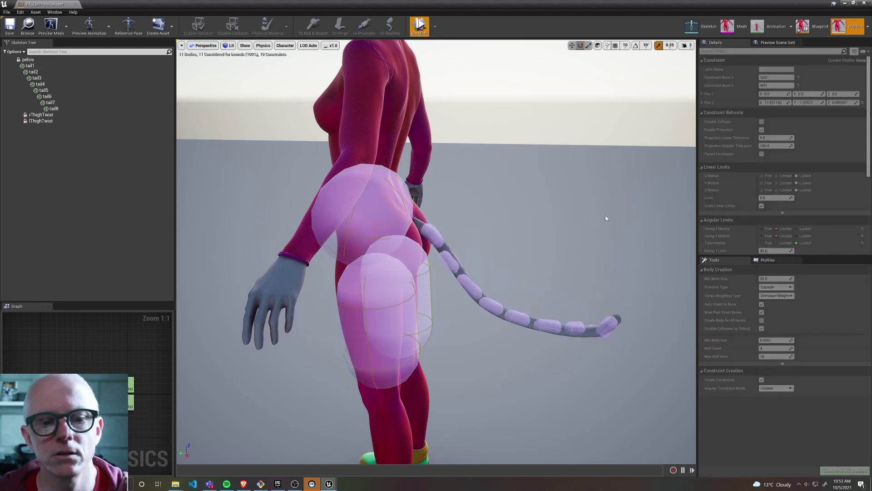